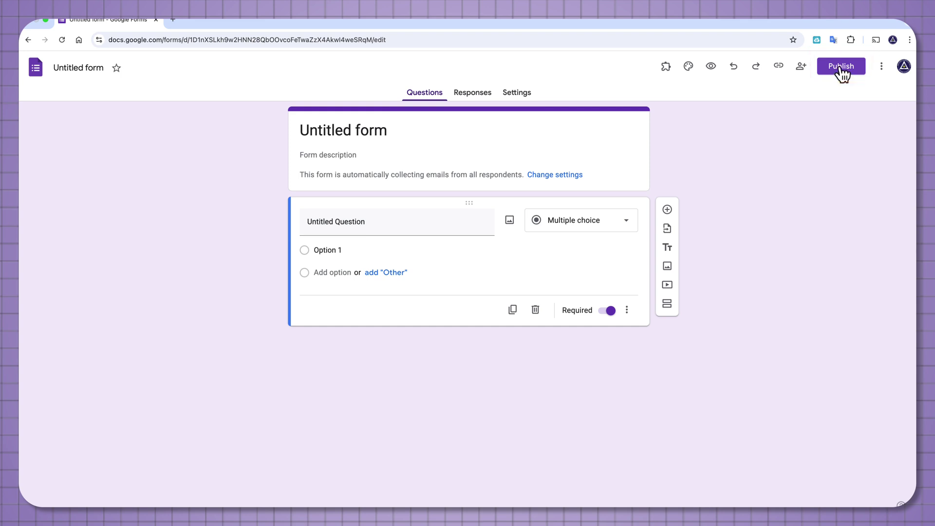
Open the publish settings and check that responders are anyone in Pottstown School District.
{"action": "left_click", "coordinate": [843, 70]}
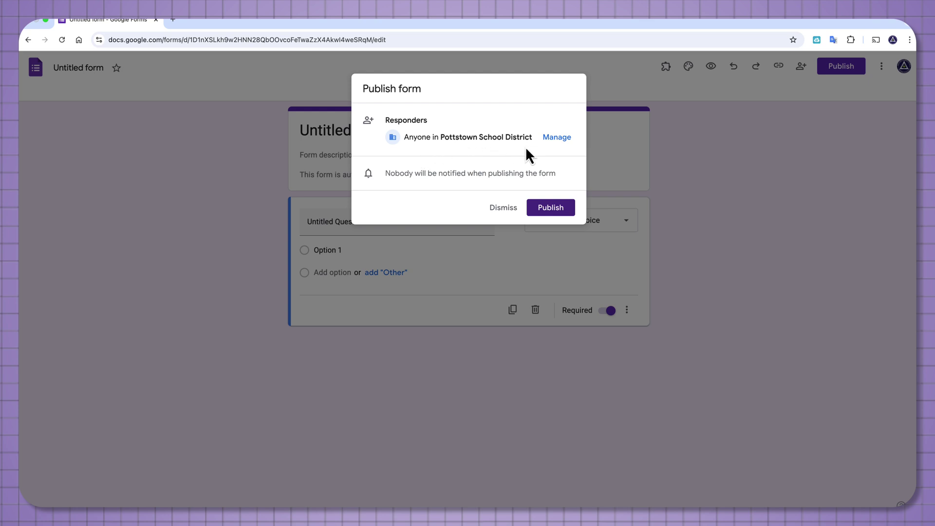
Review the Share settings, leaving editors Restricted and responders as Pottstown School District.
{"action": "left_click", "coordinate": [556, 138]}
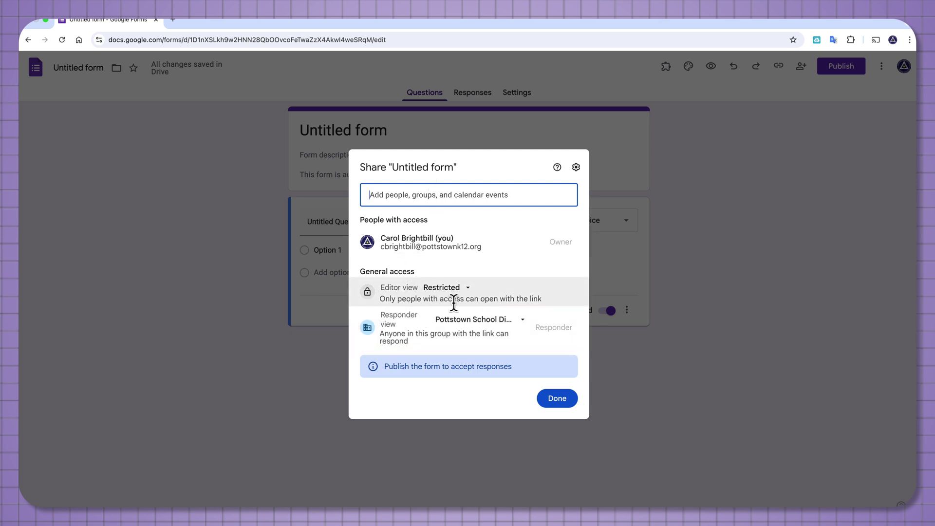
{"action": "left_click", "coordinate": [469, 288]}
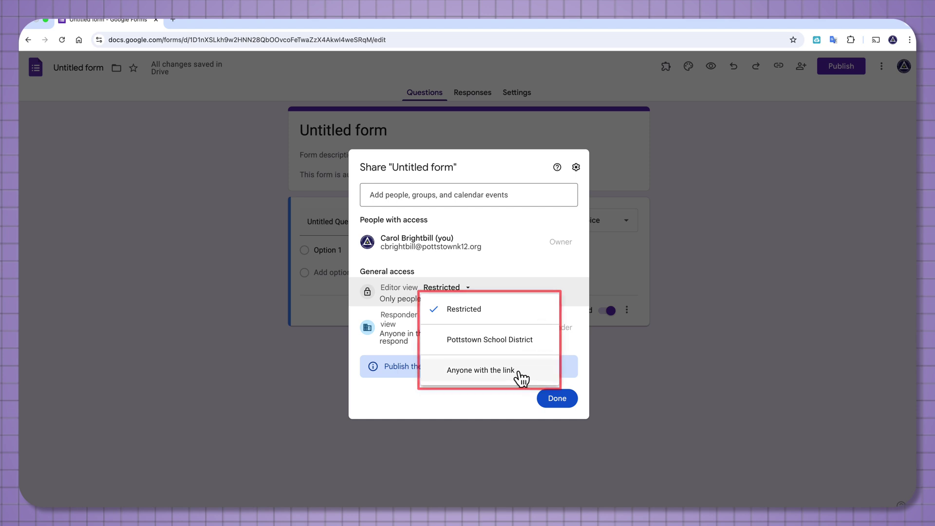
{"action": "left_click", "coordinate": [399, 328]}
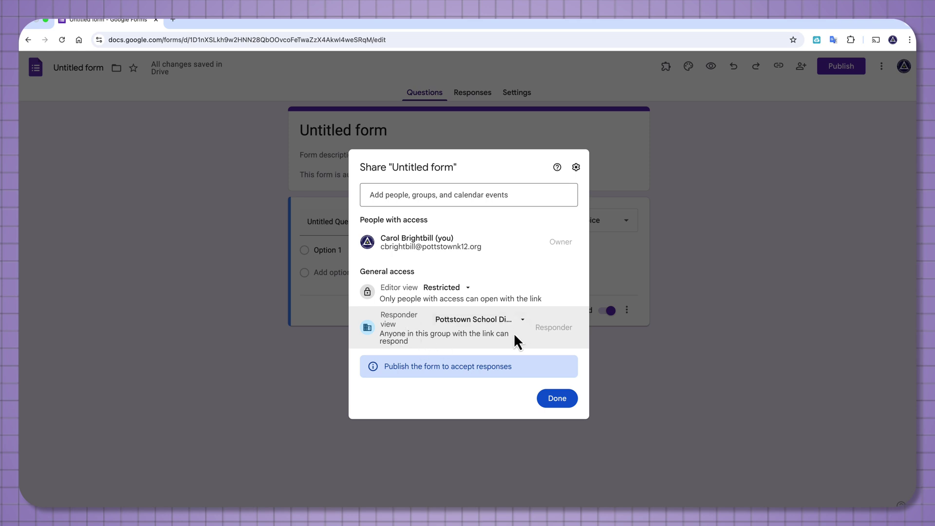
{"action": "left_click", "coordinate": [522, 319]}
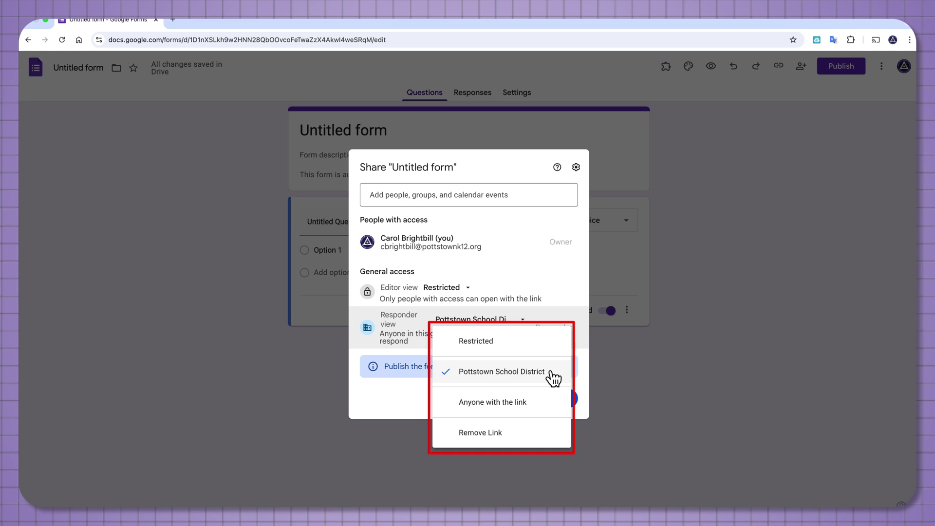
{"action": "left_click", "coordinate": [522, 433]}
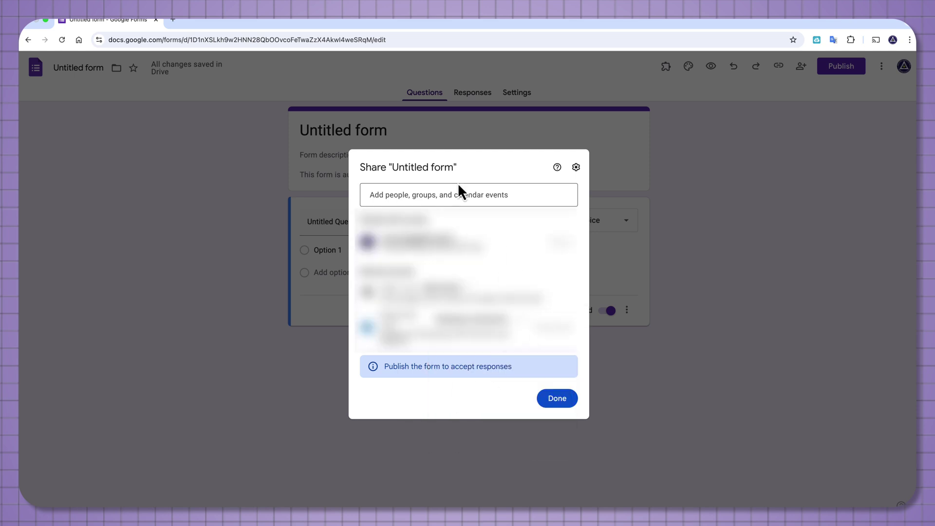
Add a contact as a responder whose access expires Mar 6.
{"action": "left_click", "coordinate": [458, 195]}
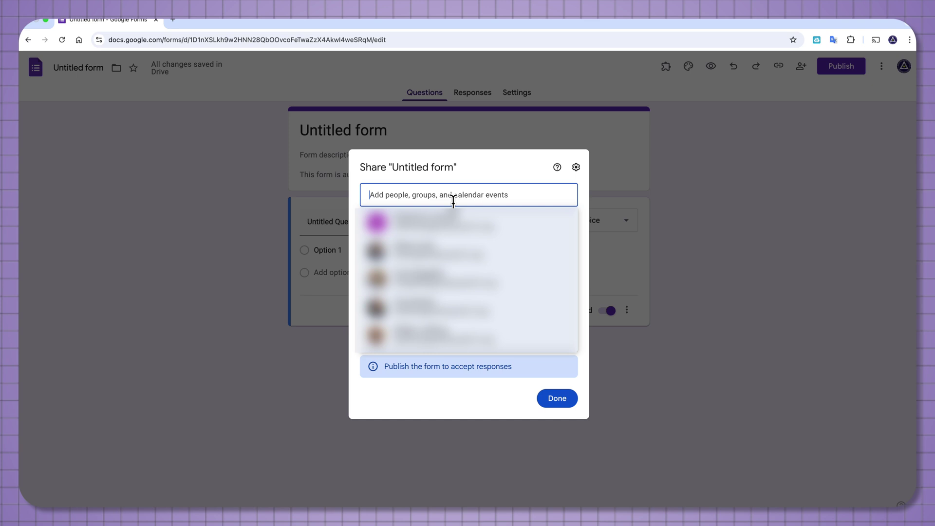
{"action": "left_click", "coordinate": [377, 223]}
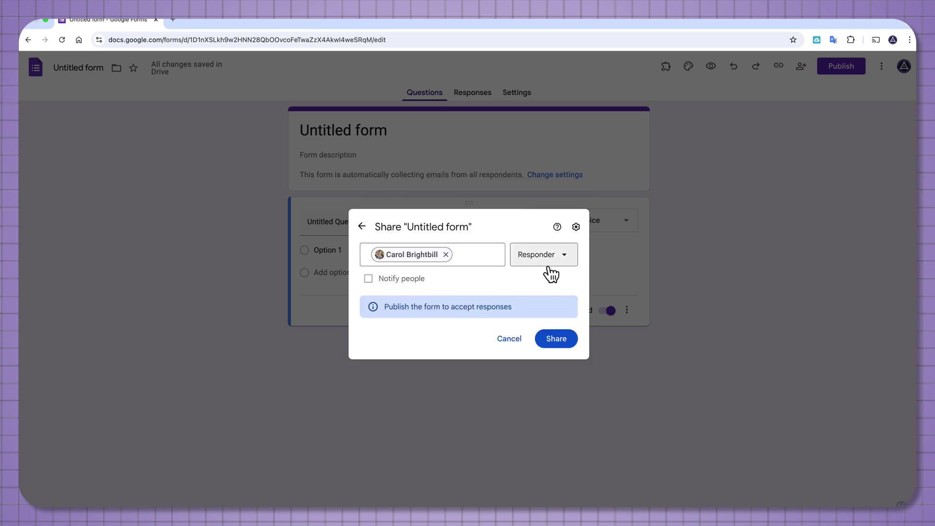
{"action": "left_click", "coordinate": [562, 256]}
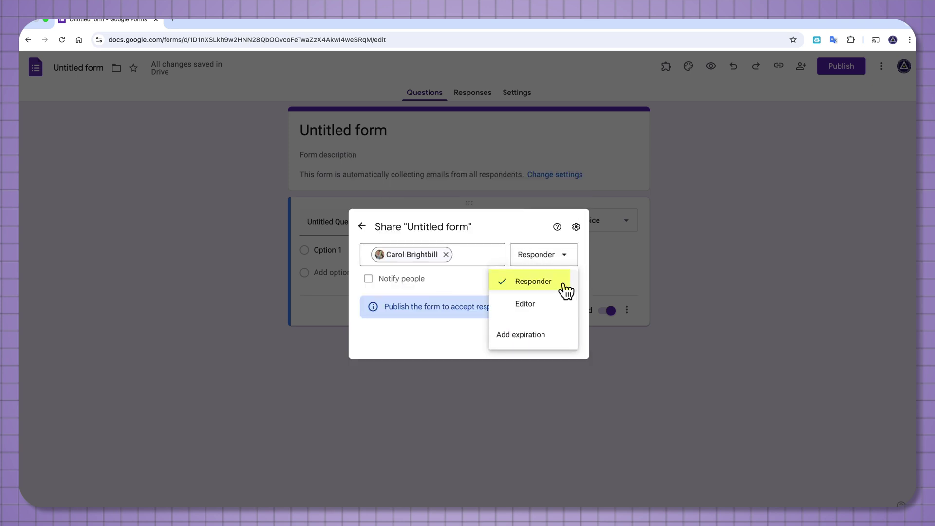
{"action": "left_click", "coordinate": [564, 337]}
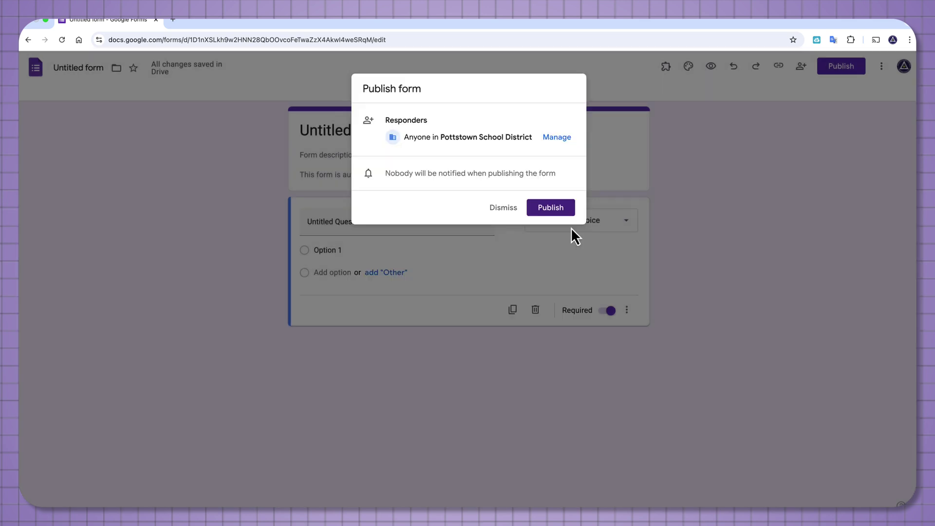
Publish the form to Pottstown School District and view its Published options.
{"action": "left_click", "coordinate": [551, 208]}
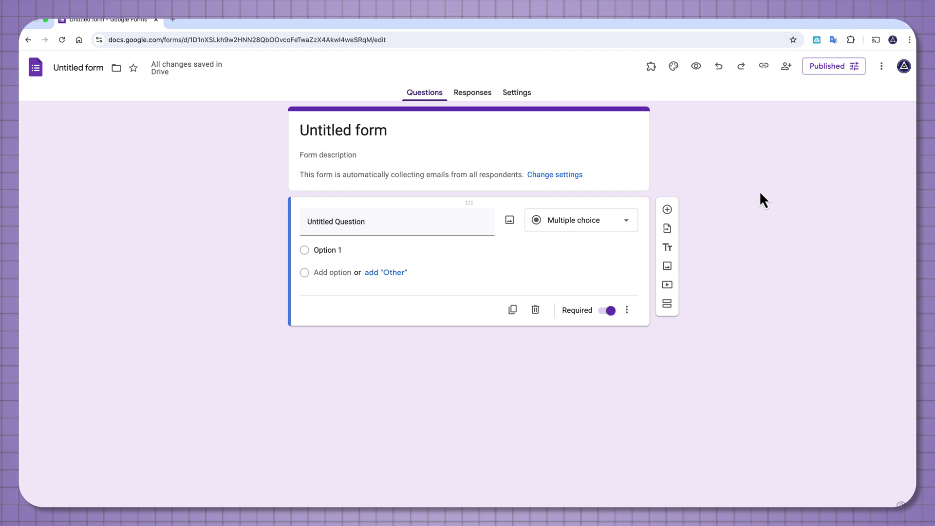
{"action": "left_click", "coordinate": [840, 69]}
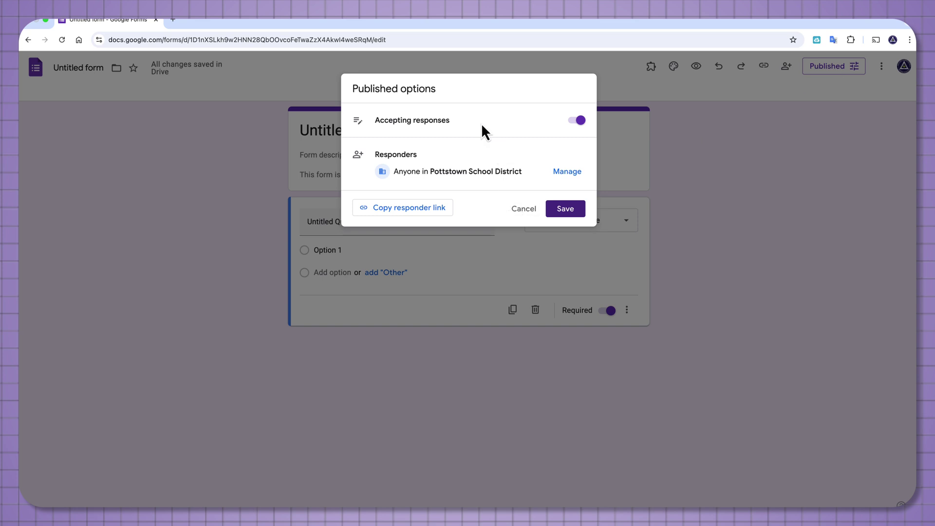
{"action": "left_click", "coordinate": [523, 208]}
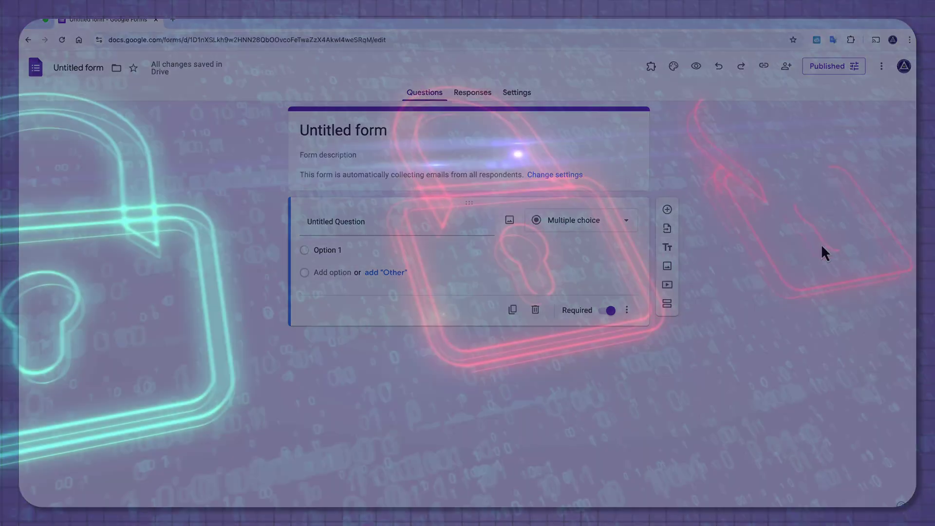